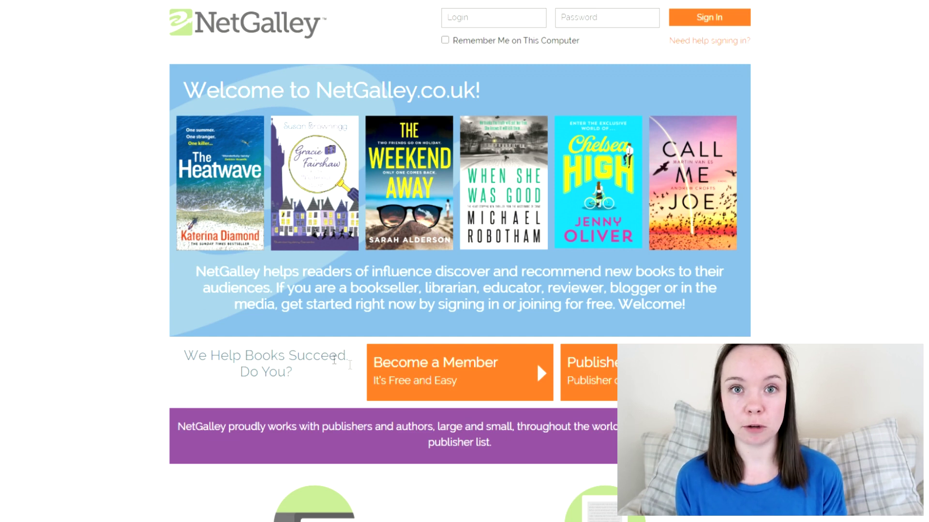
# Step: Begin member sign-up with the Reviewer role and Blogger as the reviewer type
pyautogui.click(433, 387)
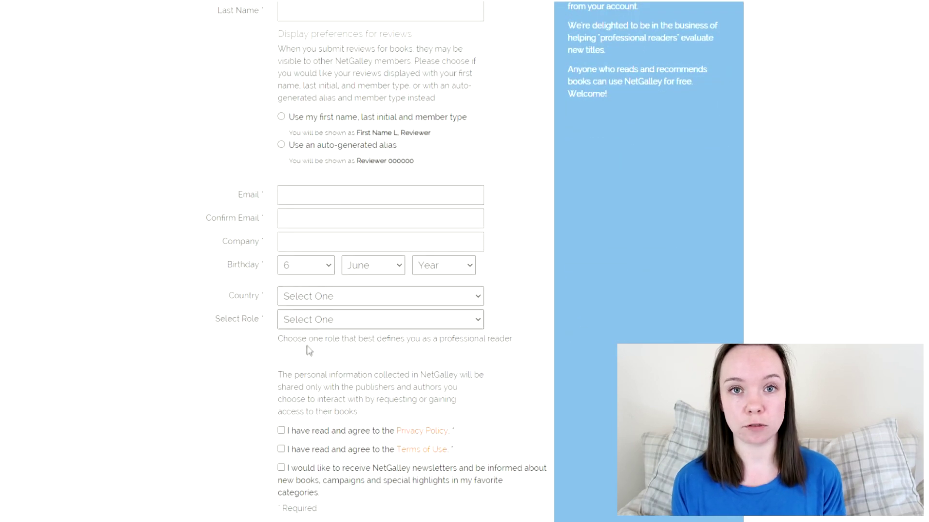
pyautogui.click(318, 399)
pyautogui.click(322, 376)
pyautogui.click(318, 410)
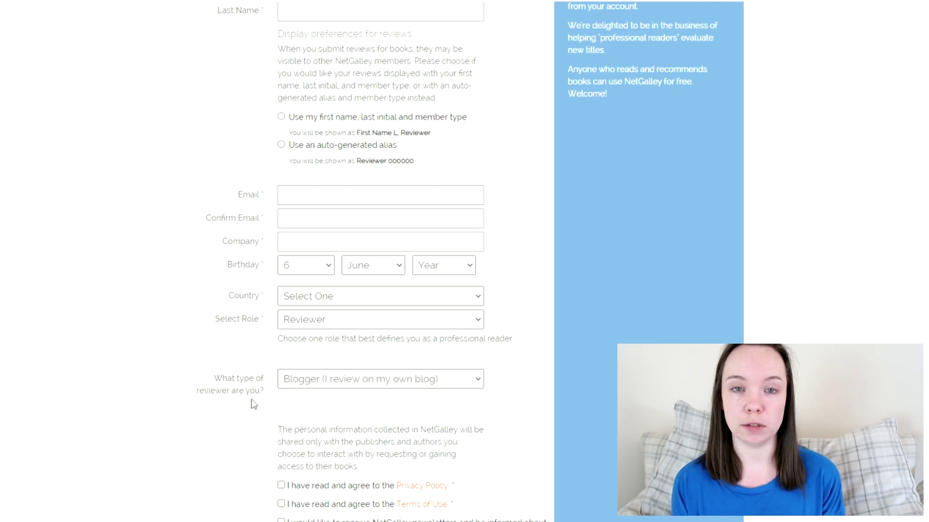
pyautogui.scroll(-3, 226, 329)
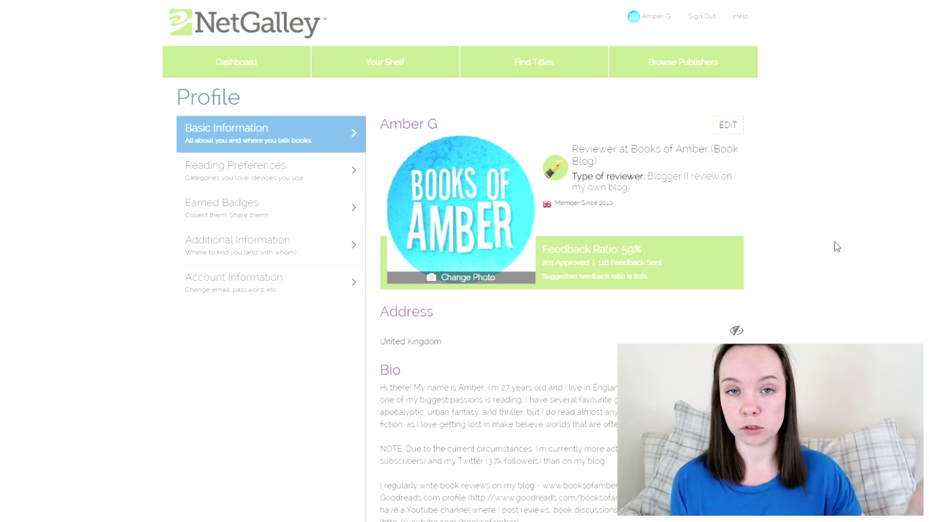
# Step: Scroll through the Profile page to review Basic Information, Bio, social accounts and blog links
pyautogui.scroll(-1, 837, 247)
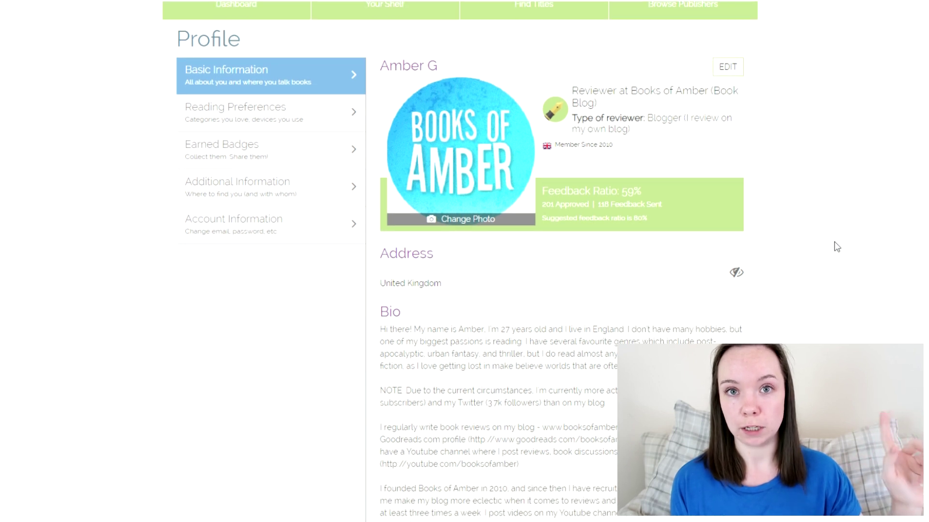
pyautogui.scroll(1, 837, 247)
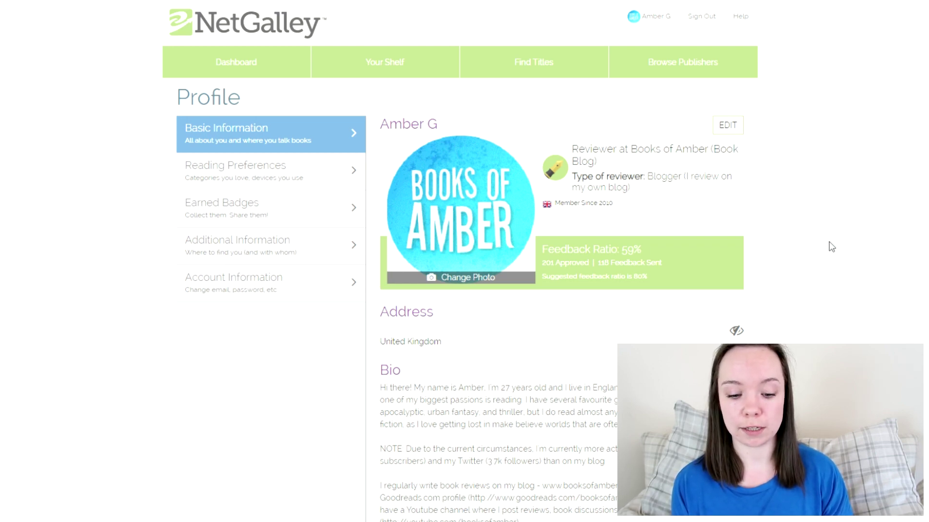
pyautogui.scroll(-15, 832, 247)
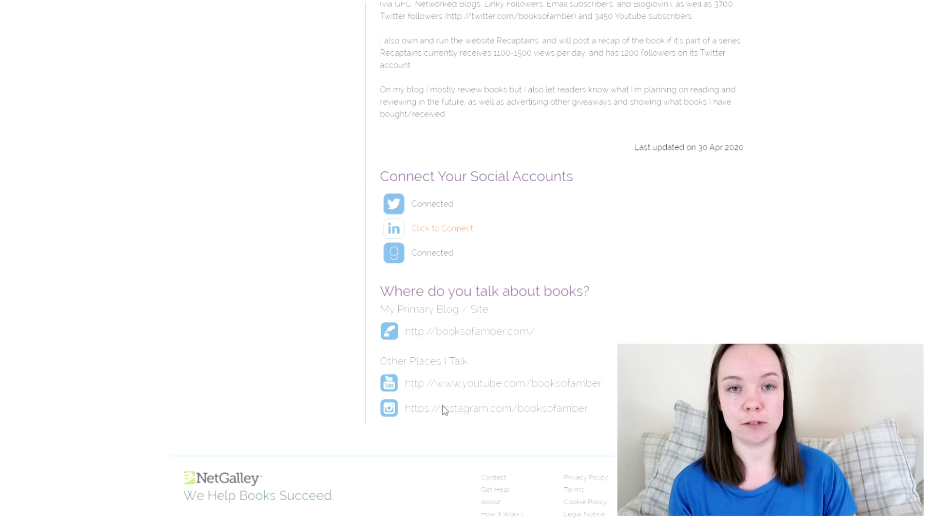
pyautogui.scroll(15, 753, 292)
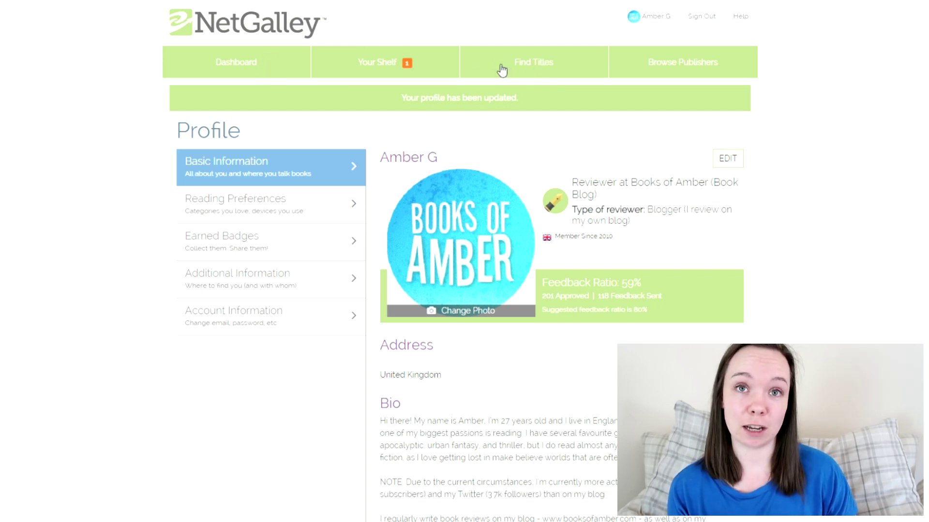
# Step: Browse the Read Now catalogue in Find Titles and view details of The Lost Prince
pyautogui.click(512, 65)
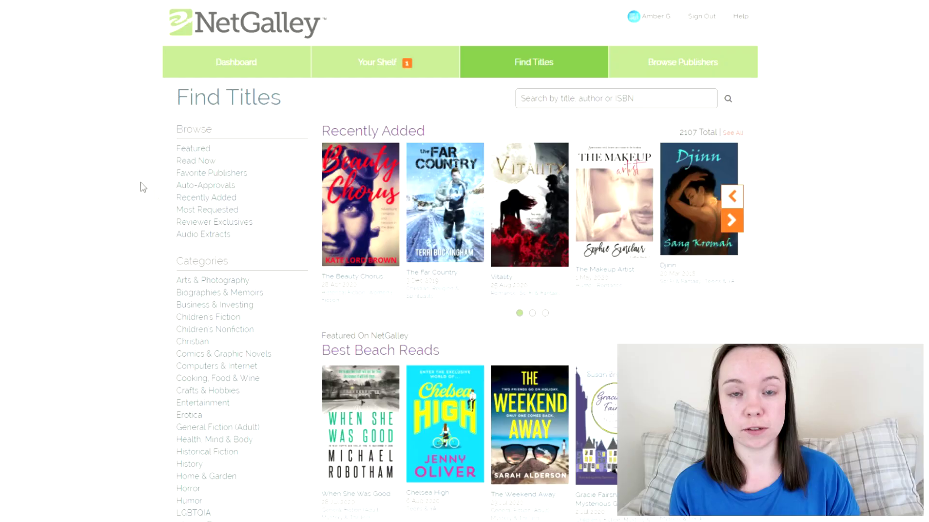
pyautogui.click(196, 161)
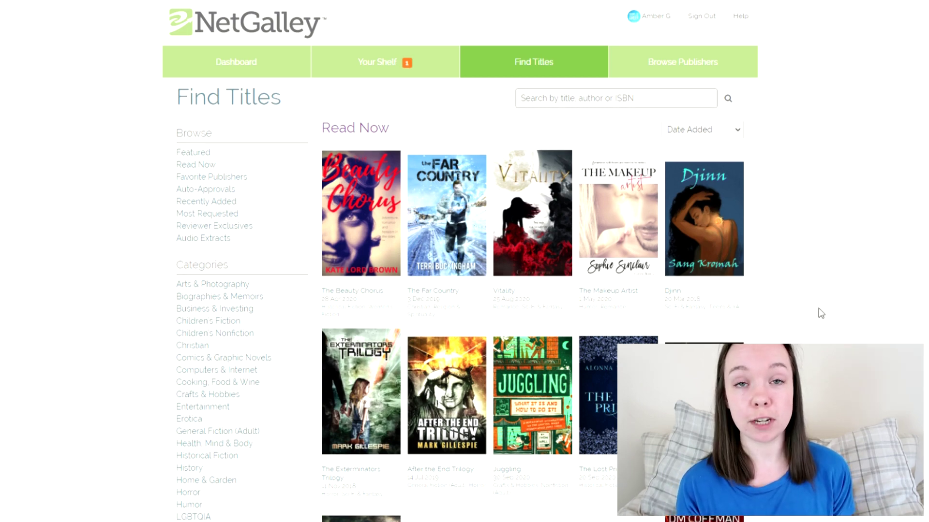
pyautogui.scroll(-4, 821, 313)
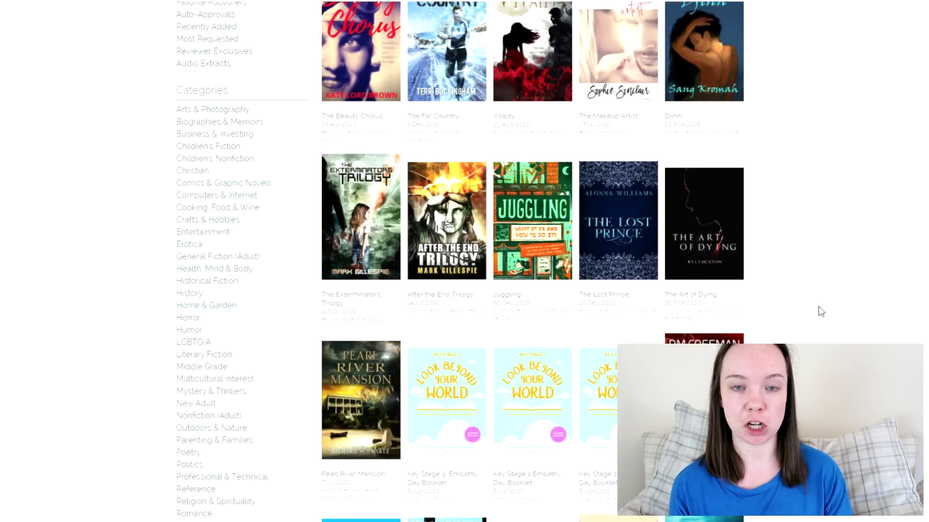
pyautogui.scroll(-5, 819, 308)
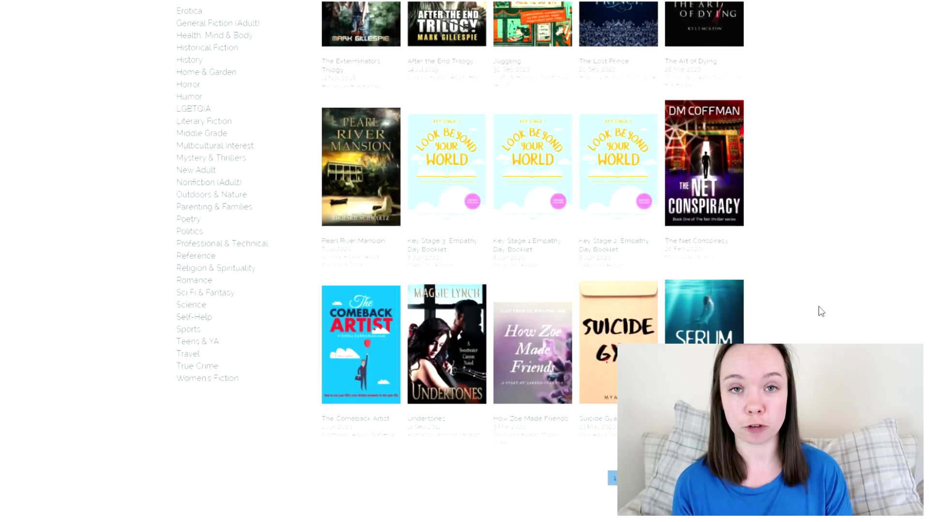
pyautogui.scroll(9, 819, 306)
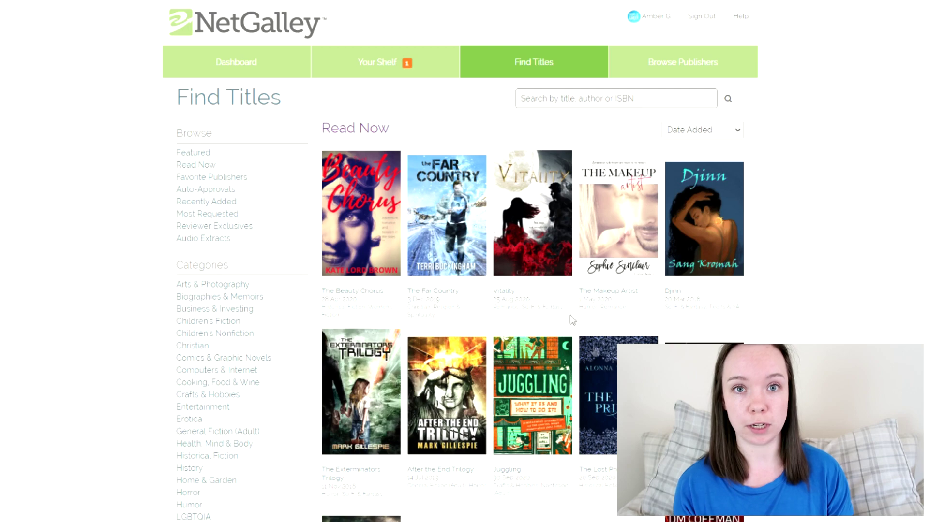
pyautogui.click(607, 374)
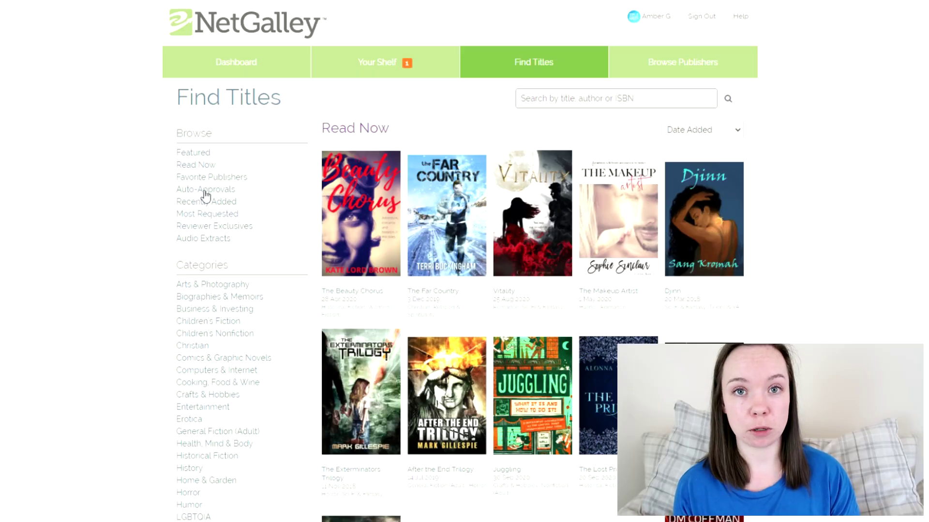
# Step: List Auto-Approvals titles, preview Death Sets Sail, then show Recently Added and Most Requested titles
pyautogui.click(205, 192)
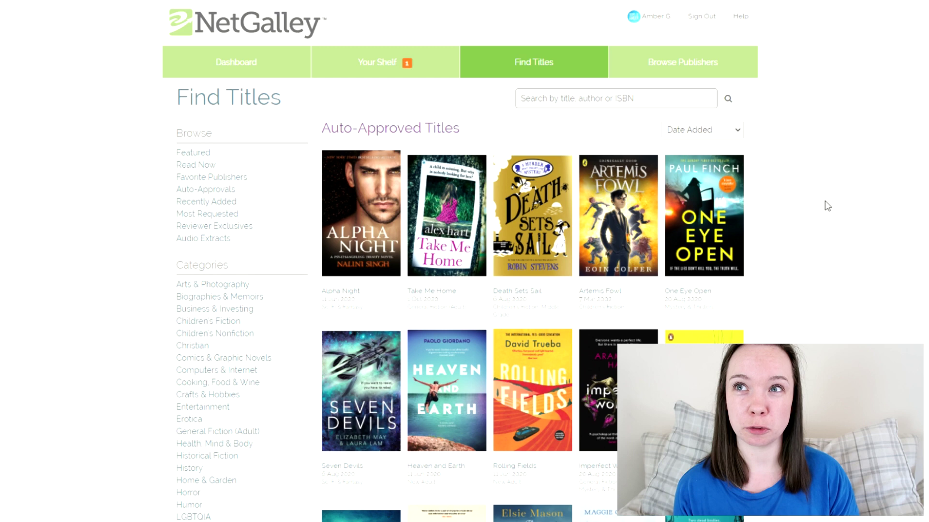
pyautogui.click(552, 267)
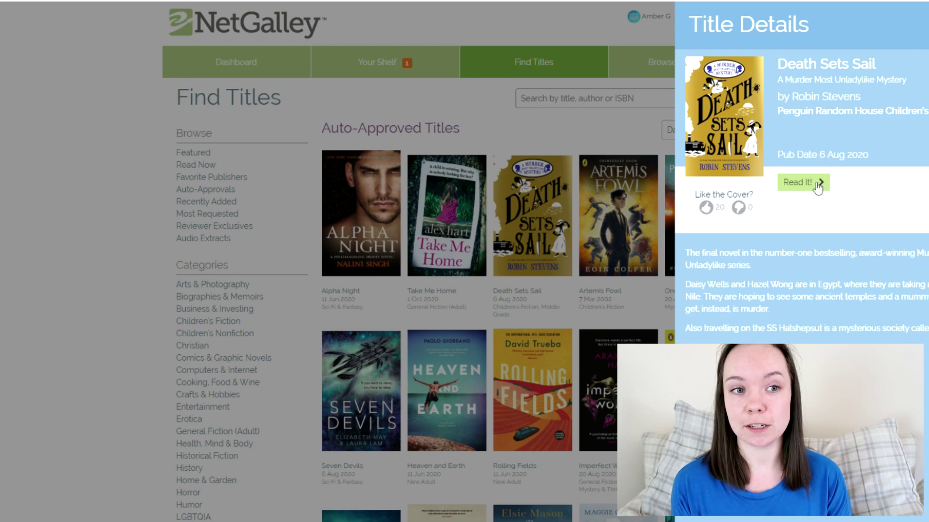
pyautogui.click(138, 181)
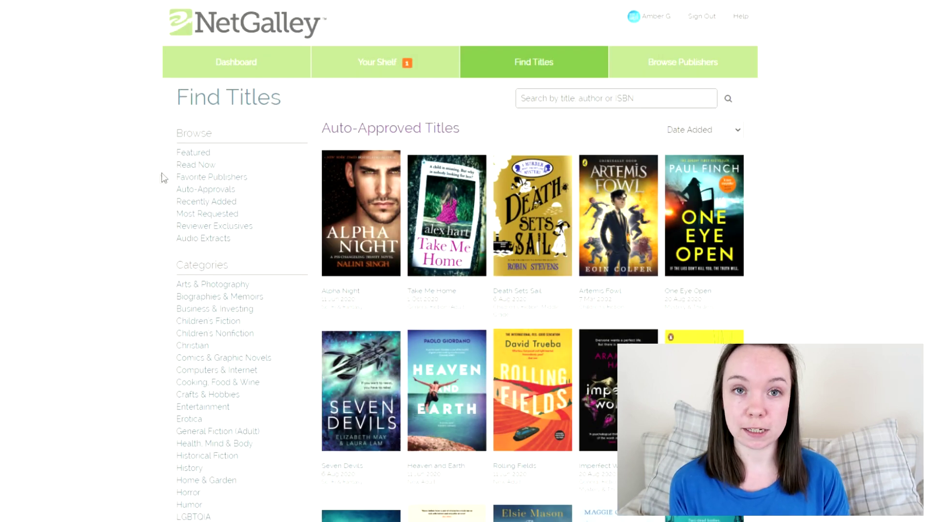
pyautogui.click(203, 214)
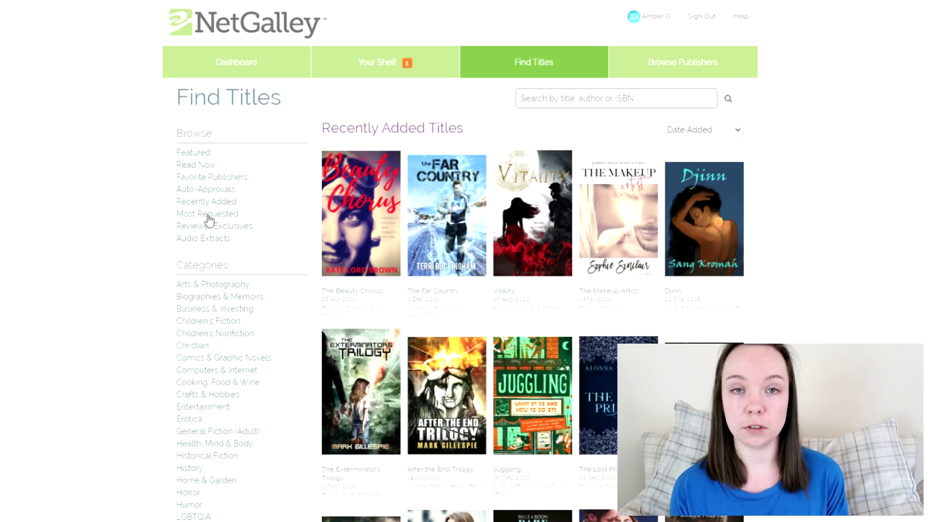
pyautogui.click(208, 216)
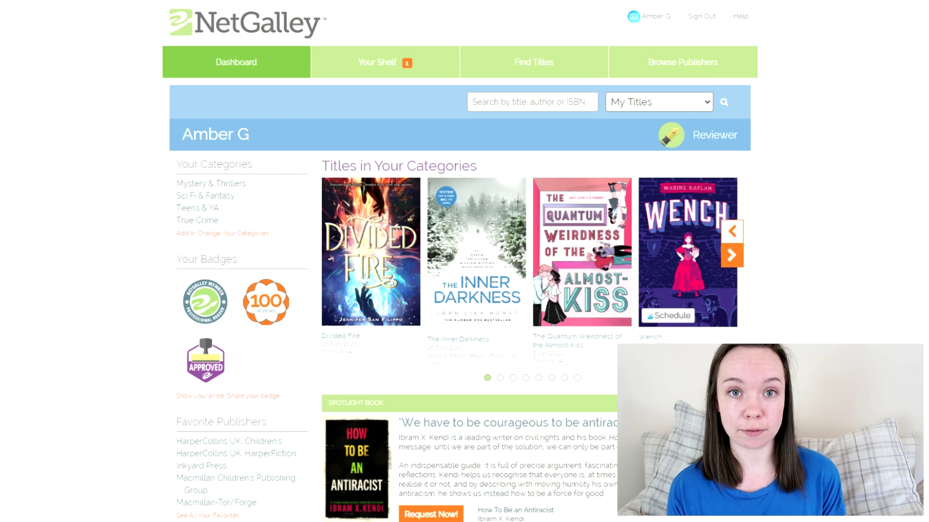
# Step: Browse the Teens & YA category and open the details of Five Little Liars
pyautogui.click(527, 61)
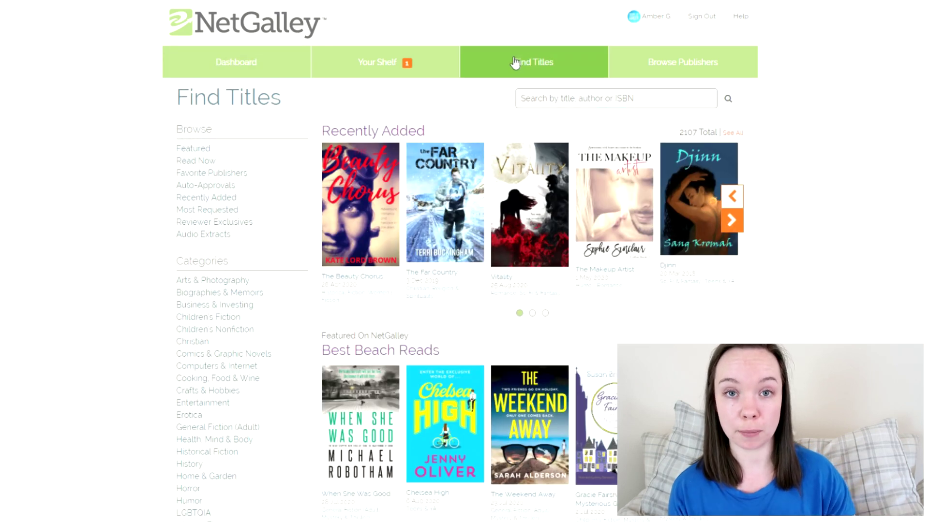
pyautogui.scroll(-2, 121, 283)
pyautogui.scroll(-5, 121, 283)
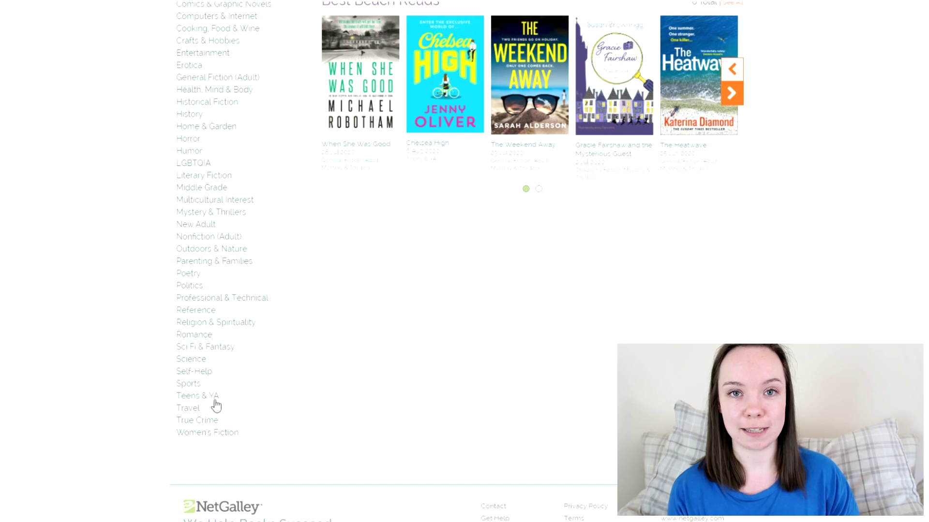
pyautogui.click(213, 397)
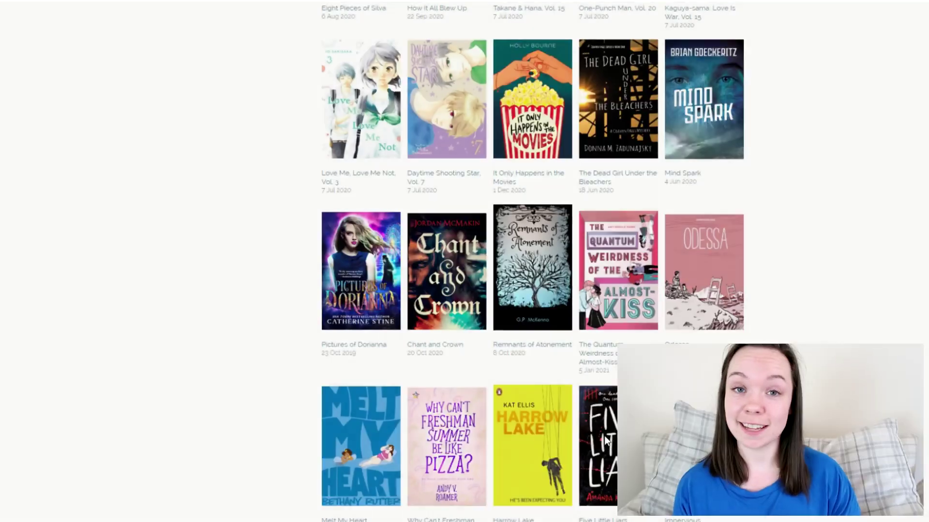
pyautogui.click(604, 436)
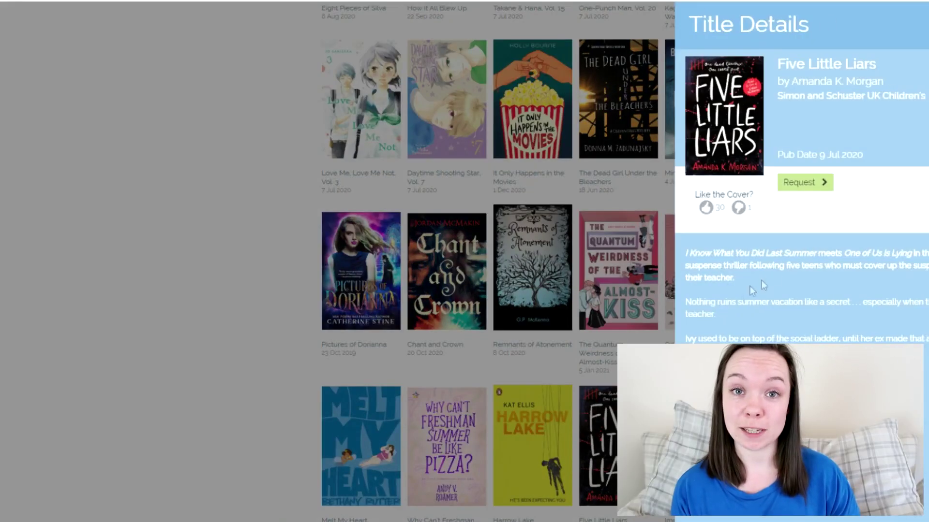
# Step: Request Five Little Liars with Description ticked as the reason
pyautogui.click(811, 189)
pyautogui.click(781, 234)
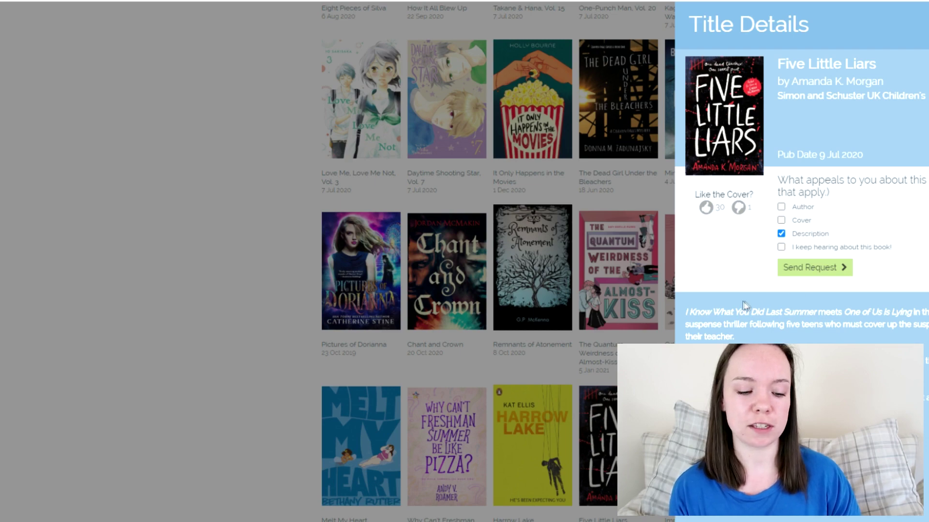
pyautogui.click(811, 268)
pyautogui.scroll(-3, 381, 321)
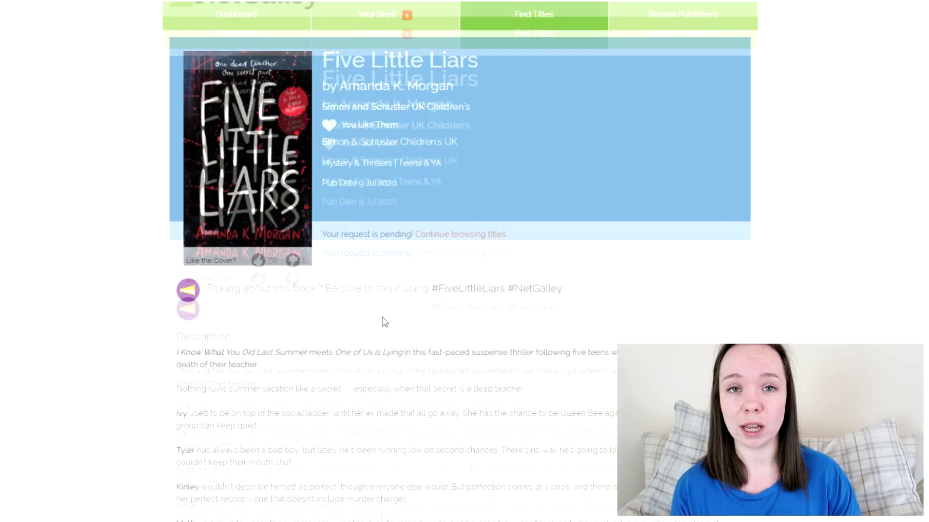
pyautogui.scroll(3, 382, 290)
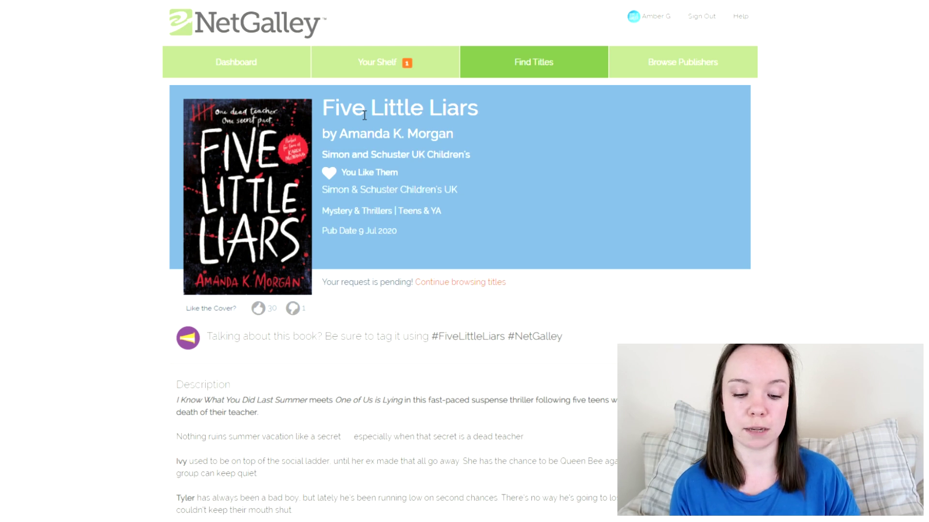
# Step: Visit Your Shelf, then search Find Titles for 'jane harper'
pyautogui.click(395, 69)
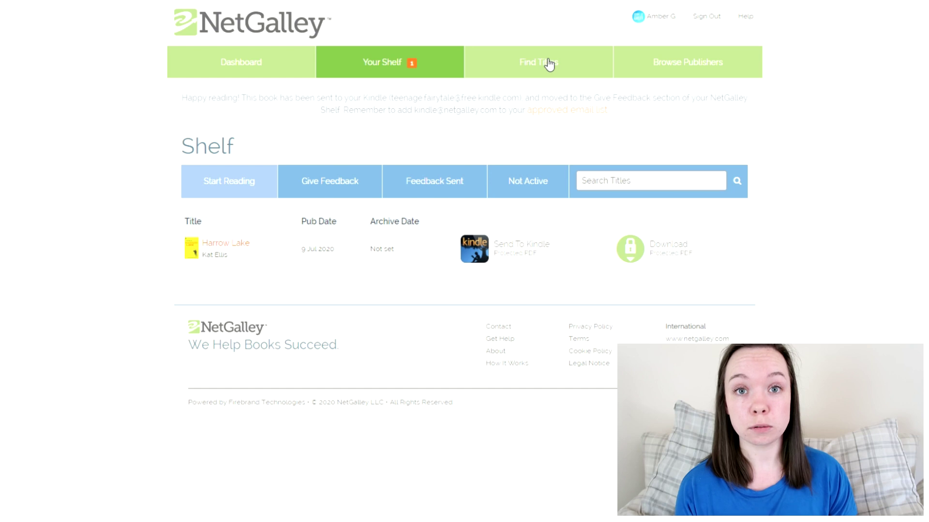
pyautogui.click(547, 64)
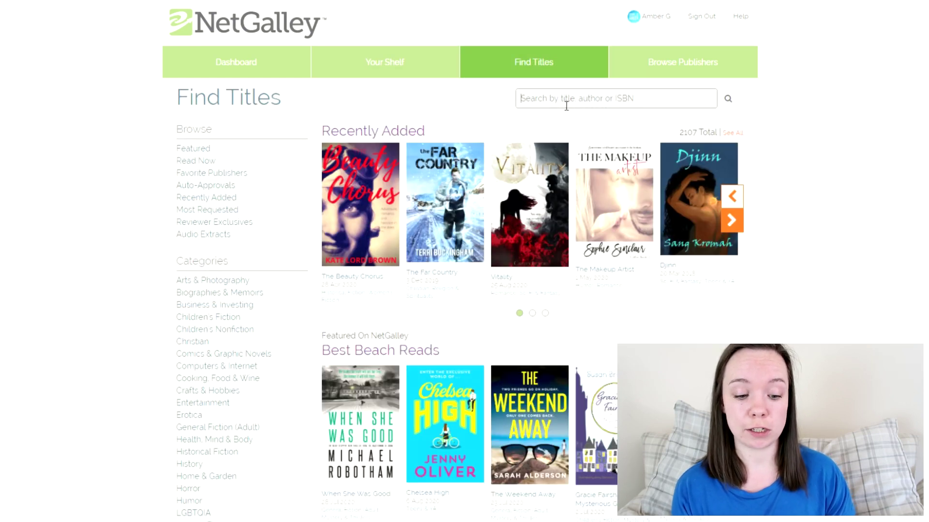
pyautogui.write('jane ha')
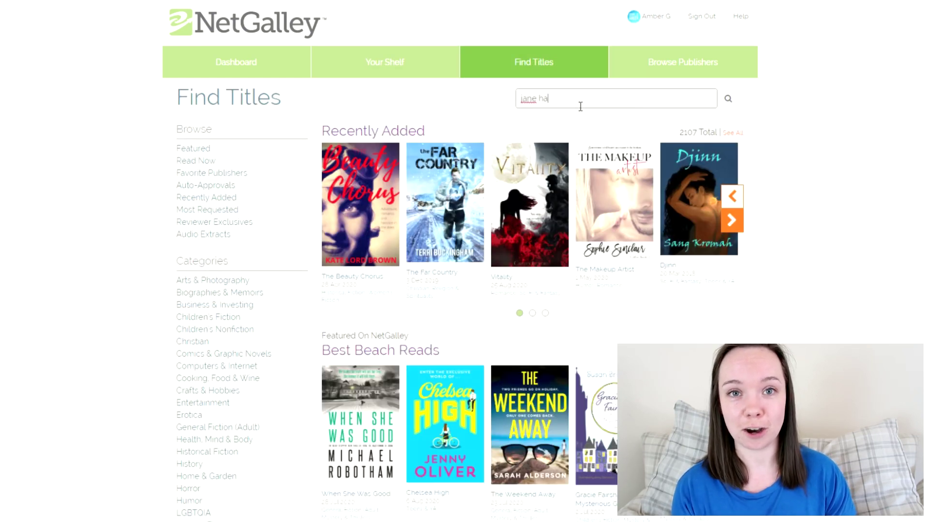
pyautogui.write('rper')
pyautogui.press('Return')
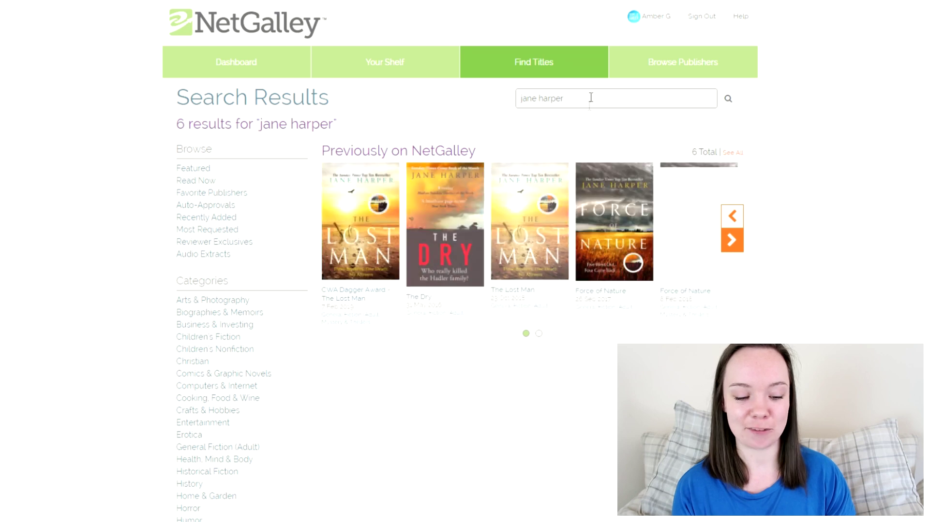
pyautogui.click(731, 240)
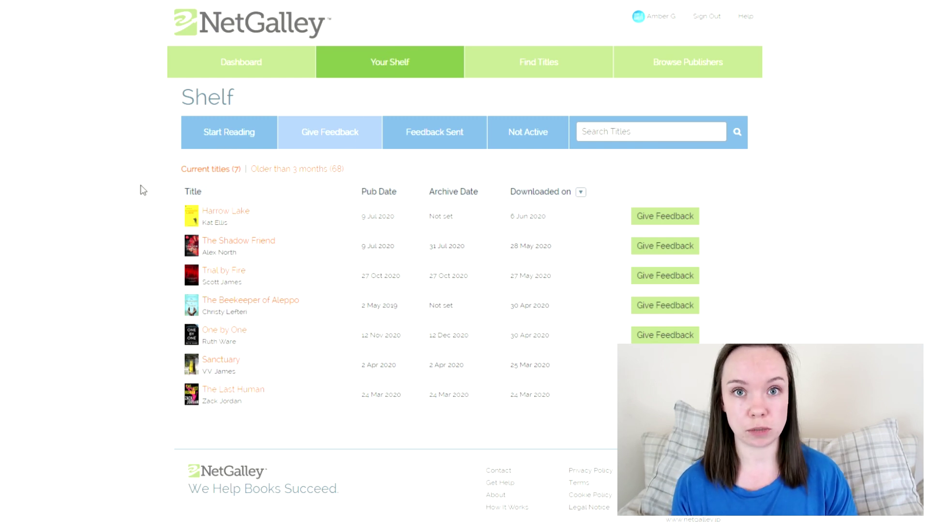
pyautogui.click(436, 142)
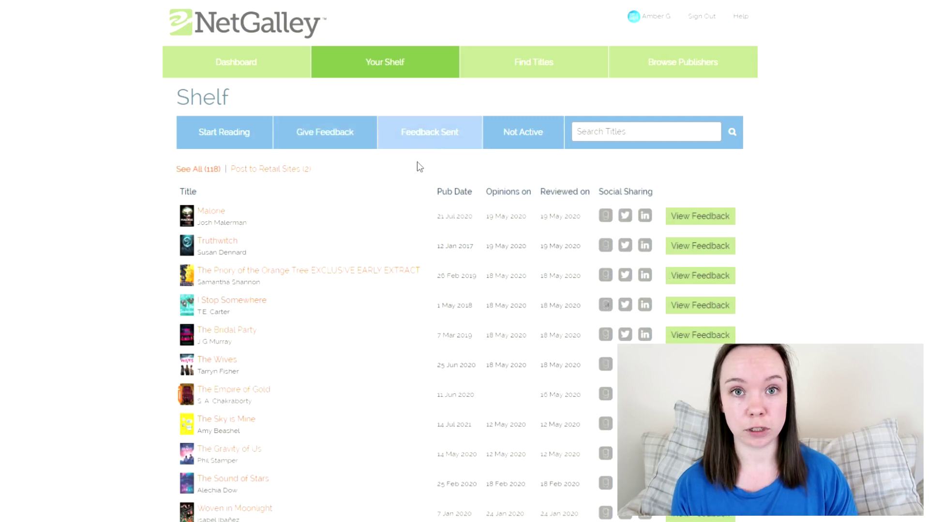
pyautogui.click(516, 130)
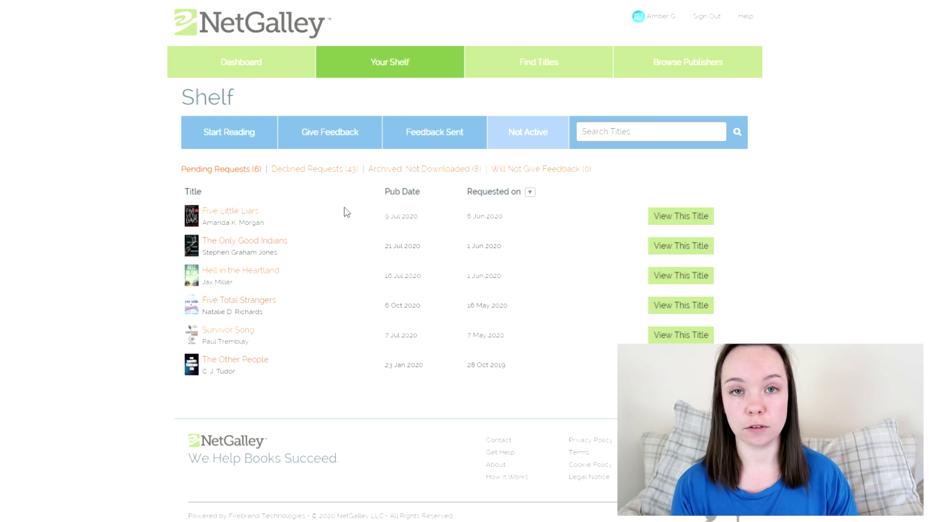
pyautogui.click(405, 173)
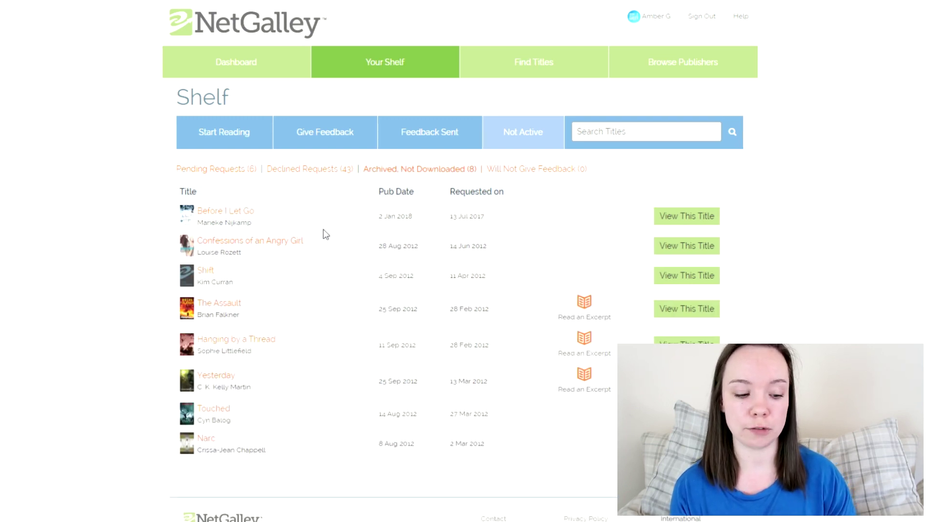
# Step: Check Pending and Declined Requests, then open the Give Feedback form for One by One
pyautogui.click(245, 171)
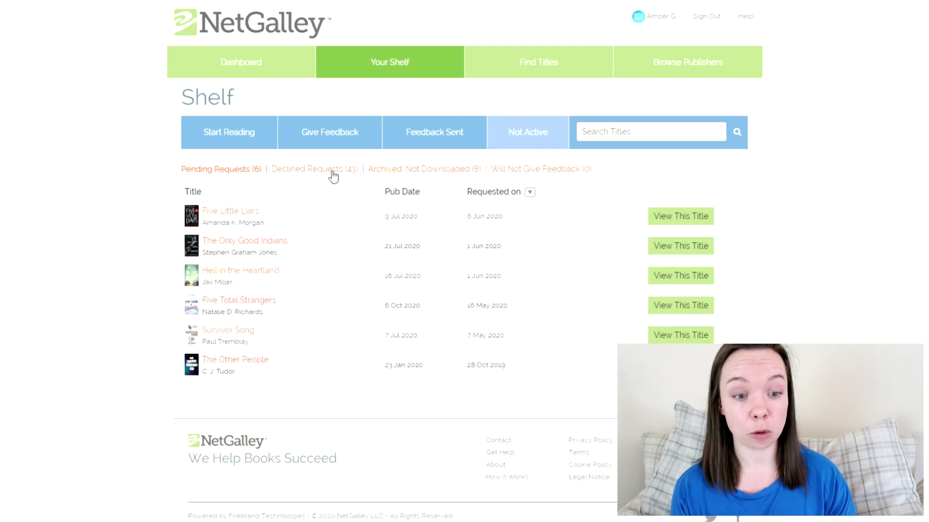
pyautogui.click(331, 172)
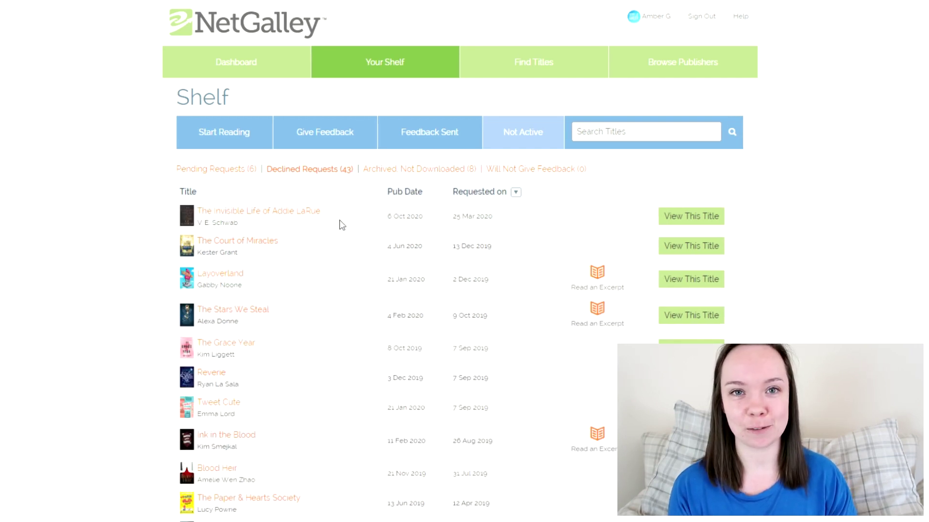
pyautogui.click(332, 141)
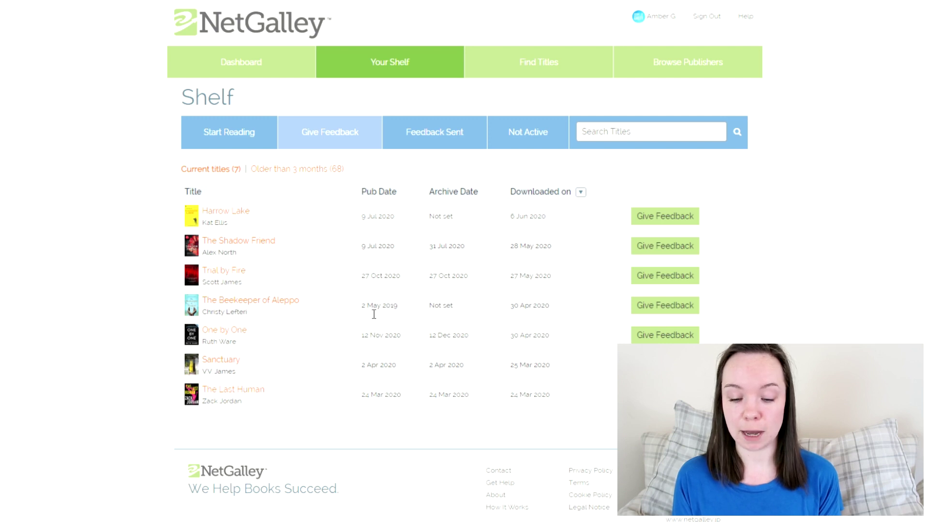
pyautogui.click(660, 340)
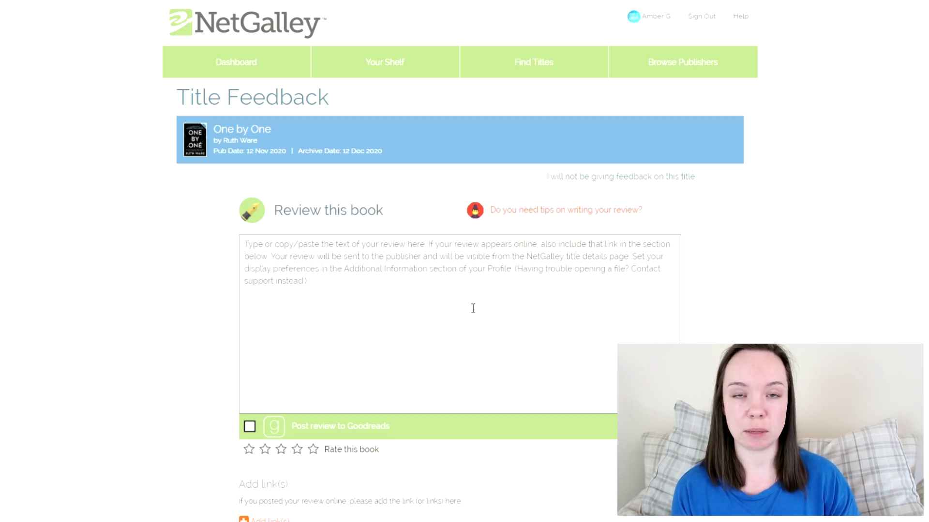
# Step: Scroll the One by One review form down to the star rating
pyautogui.scroll(-5, 473, 308)
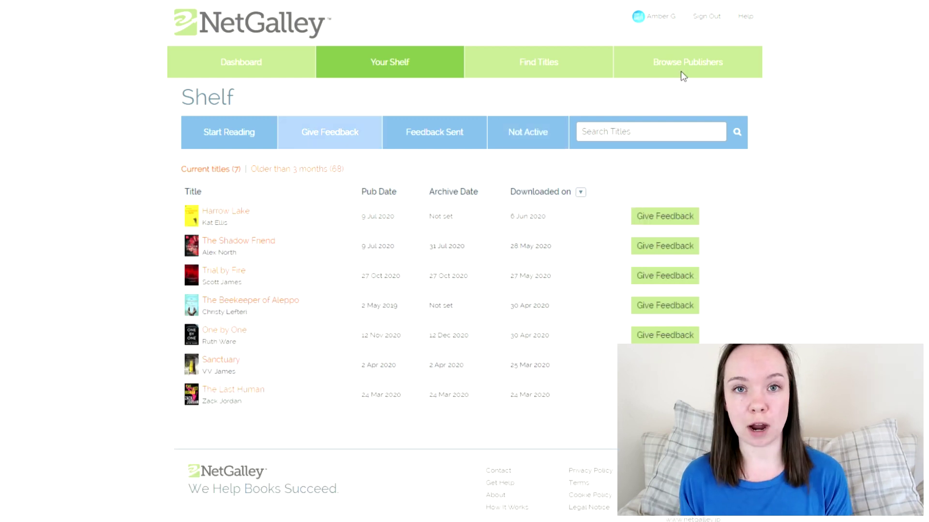
# Step: Open Orion Publishing Group from the publisher list and expand Recently Added to all 53 titles
pyautogui.click(681, 71)
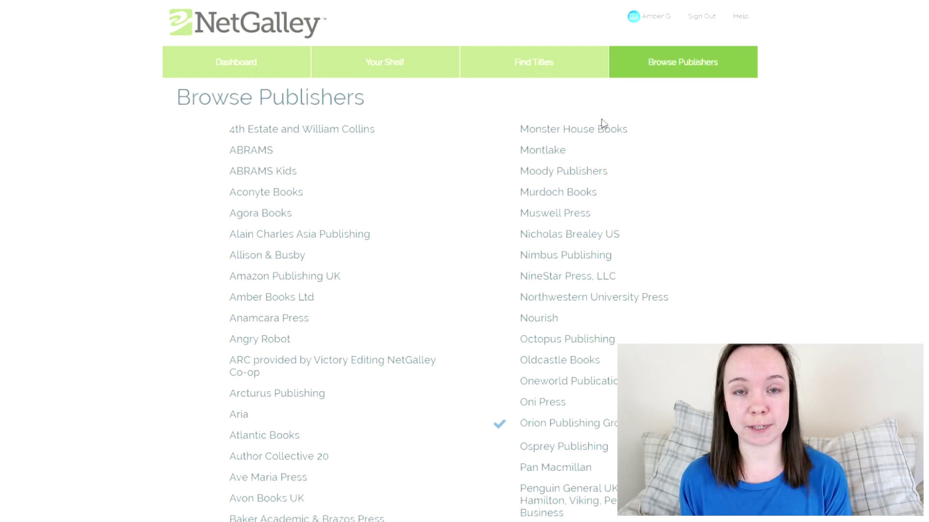
pyautogui.scroll(-2, 482, 298)
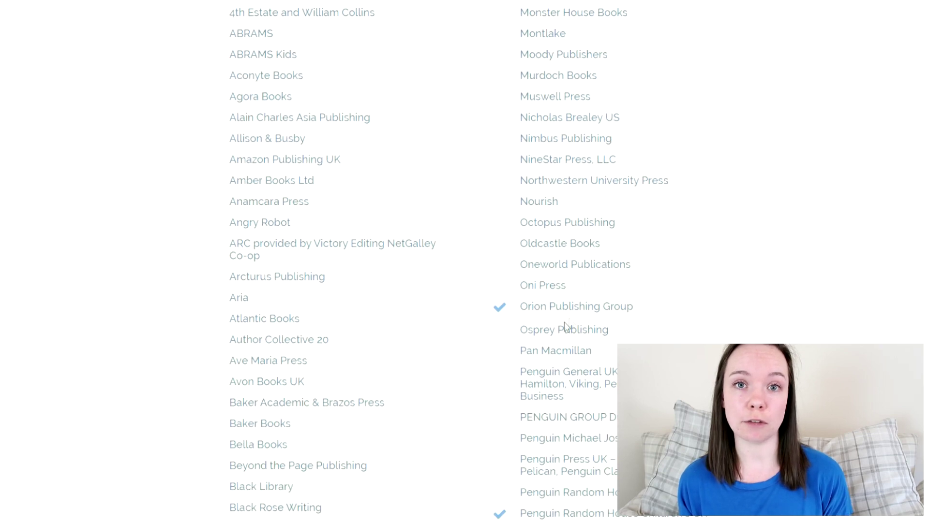
pyautogui.click(576, 306)
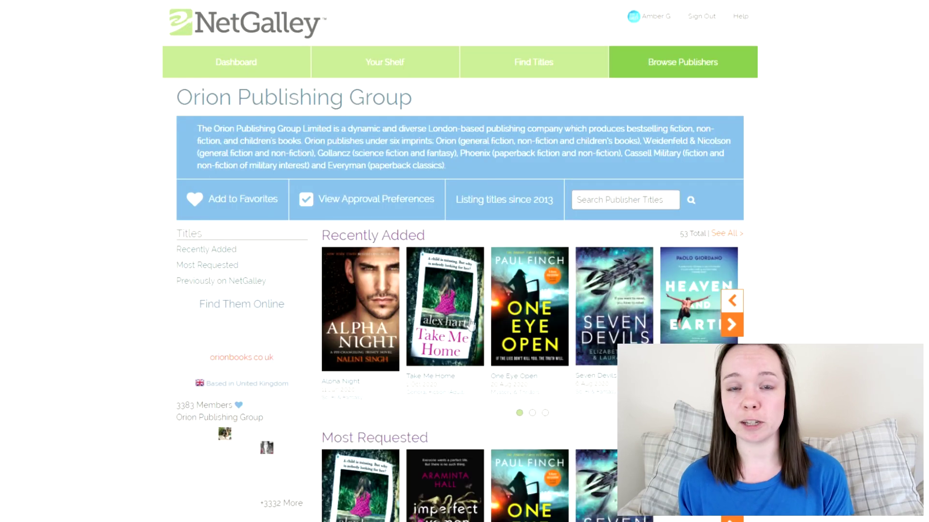
pyautogui.click(724, 242)
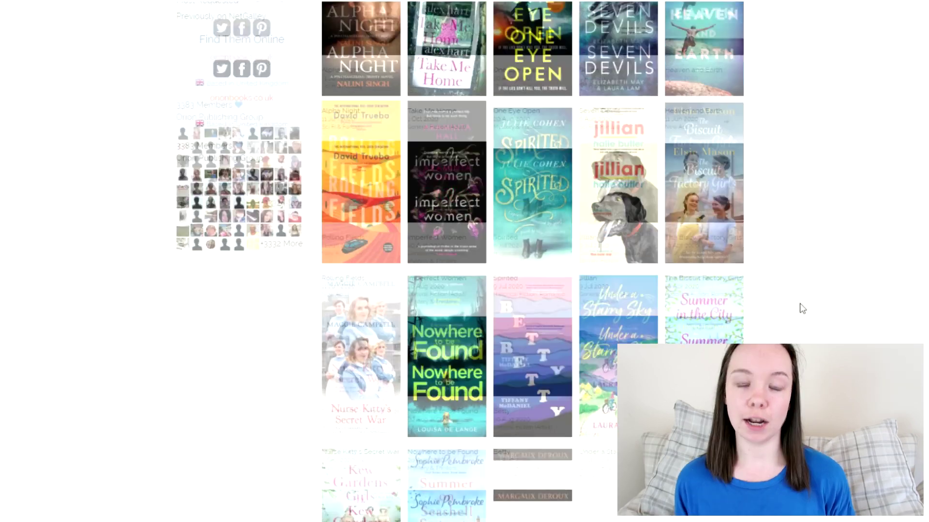
pyautogui.scroll(-5, 802, 309)
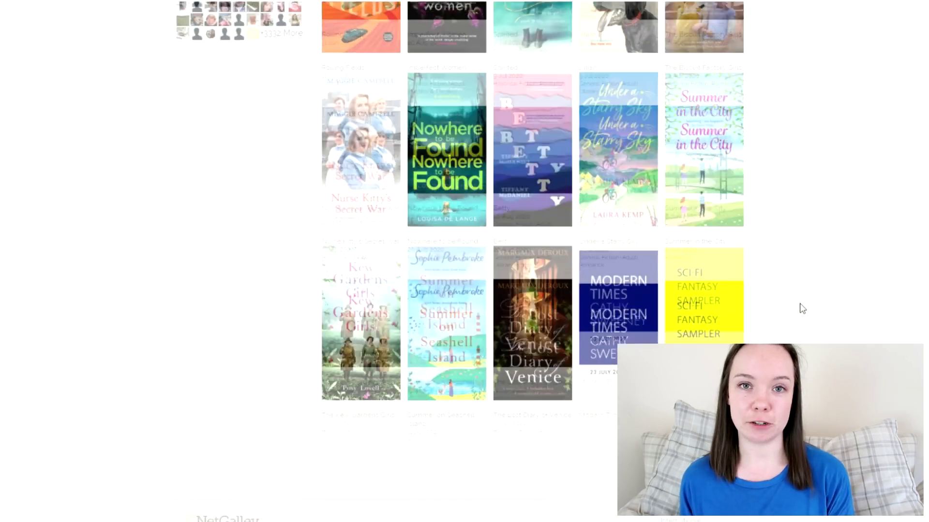
pyautogui.scroll(10, 802, 309)
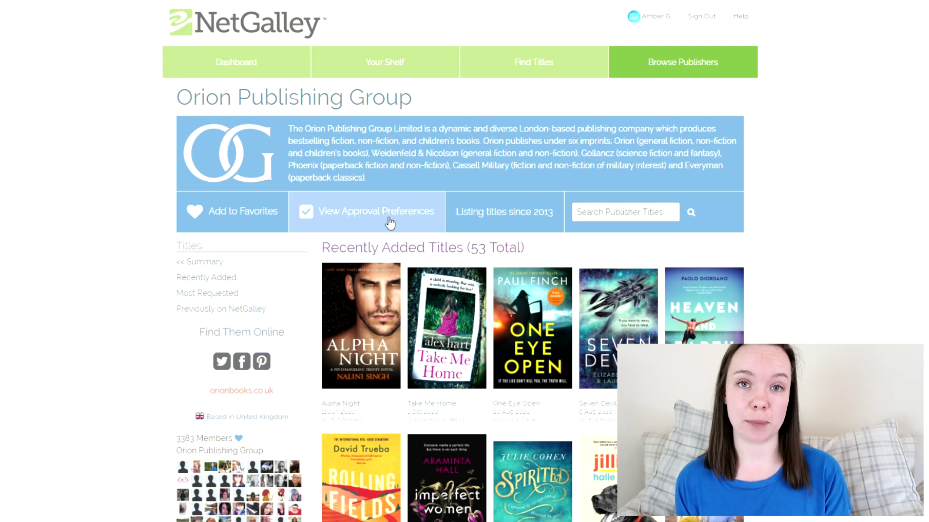
# Step: Open the Approval Preferences popup from Orion's publisher banner
pyautogui.click(341, 215)
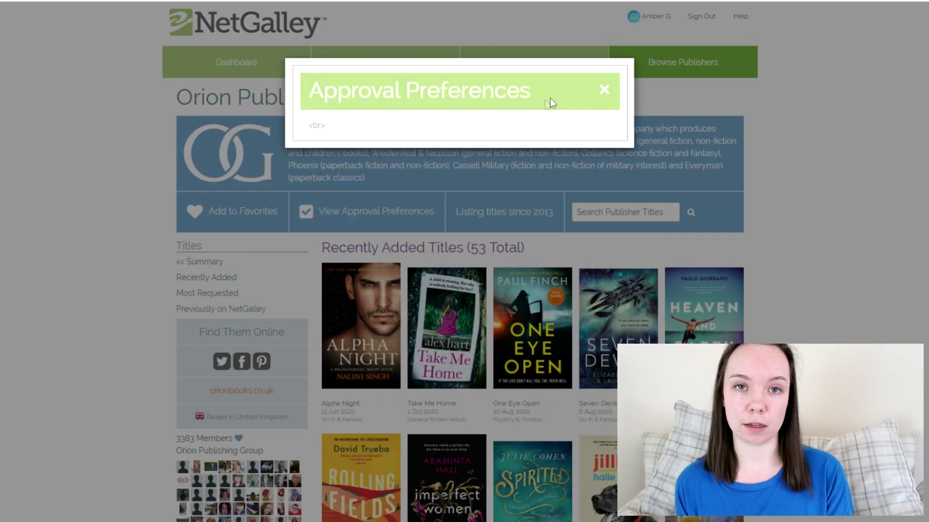